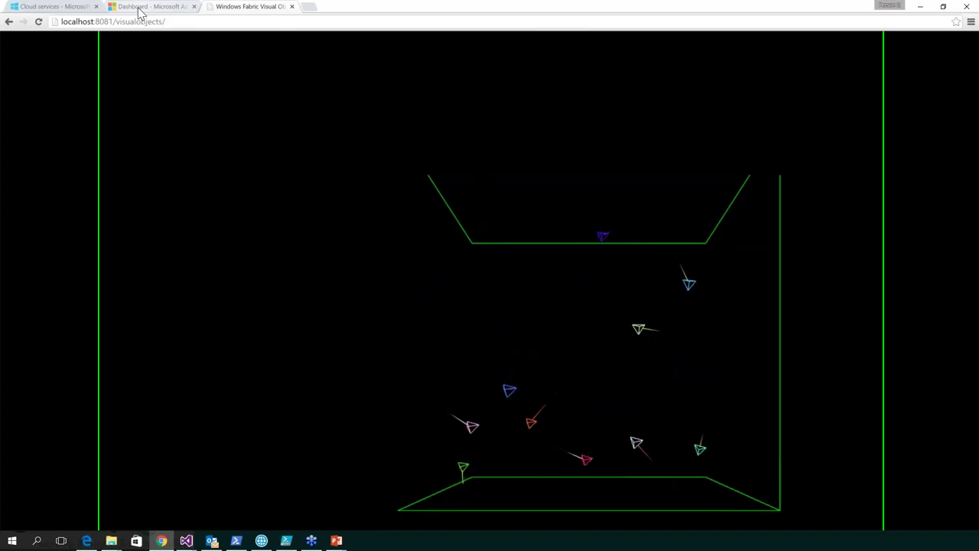
Step: Switch to the Azure portal, show the Service Fabric clusters, and start creating a new Service Fabric Cluster
{"action": "left_click", "coordinate": [139, 9]}
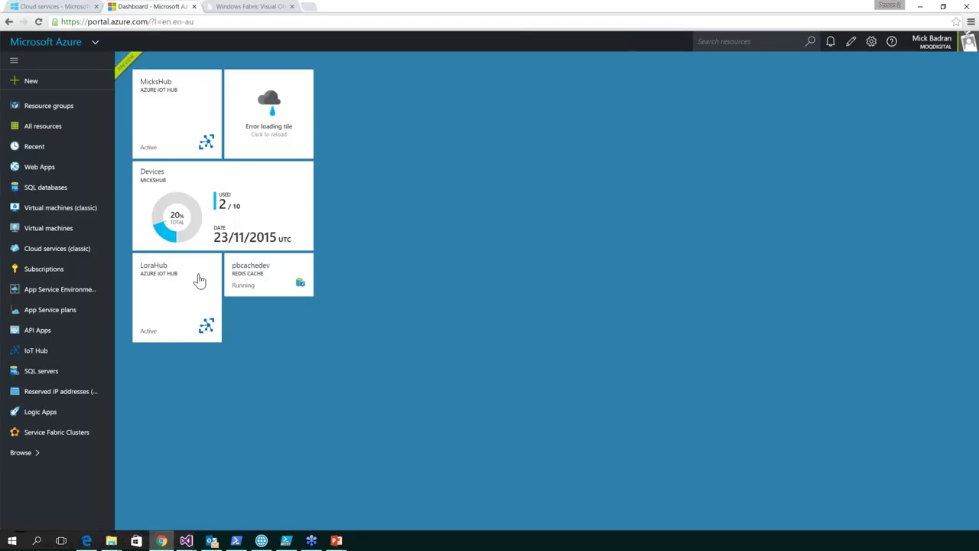
{"action": "left_click", "coordinate": [61, 434]}
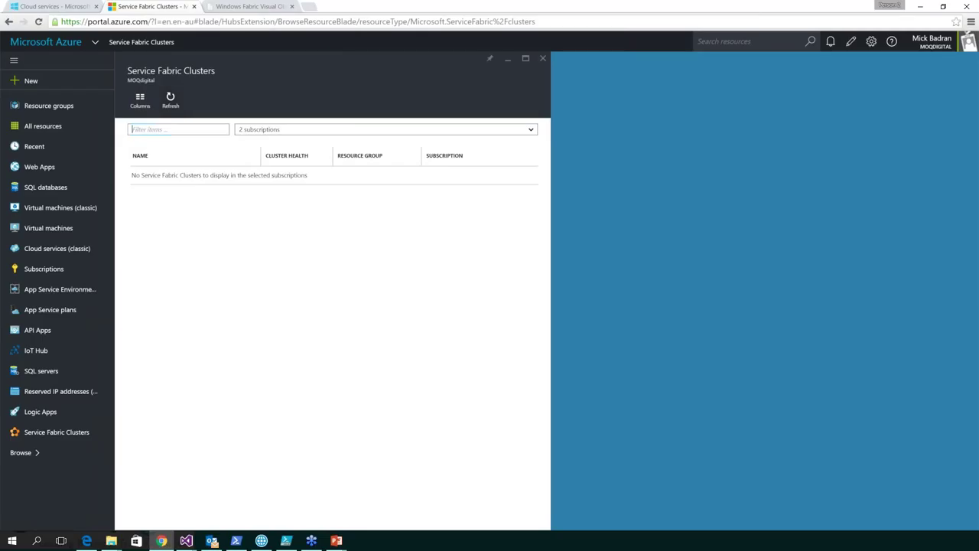
{"action": "left_click", "coordinate": [26, 81]}
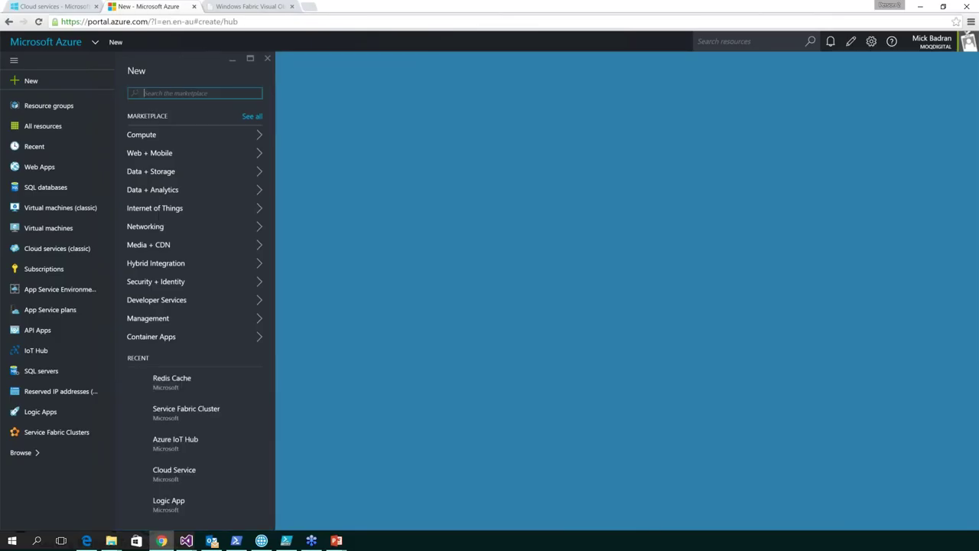
{"action": "left_click", "coordinate": [175, 423]}
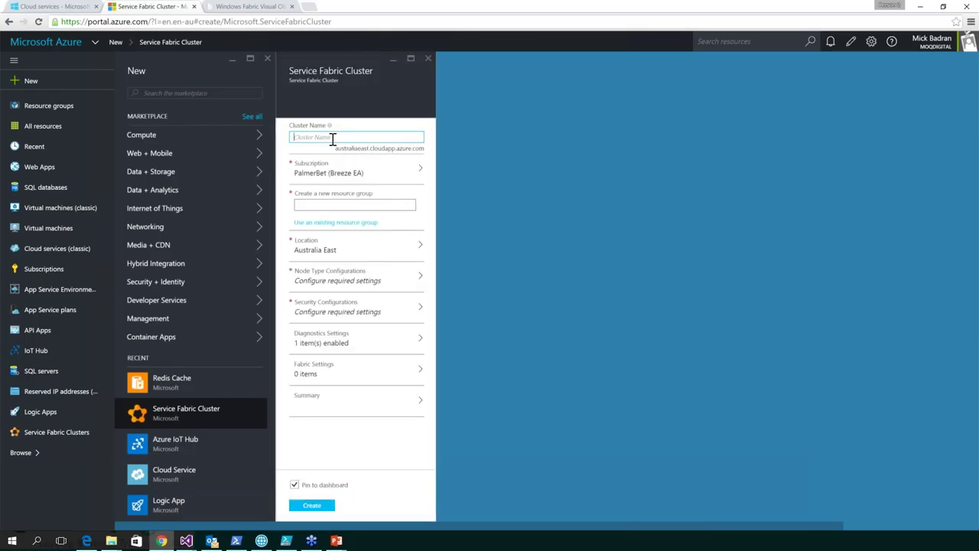
Step: Name the cluster mickdemo, choose the personal (EA DEV) subscription, and enter DemoSFCluster as the new resource group
{"action": "type", "text": "mickdemo"}
{"action": "left_click", "coordinate": [419, 171]}
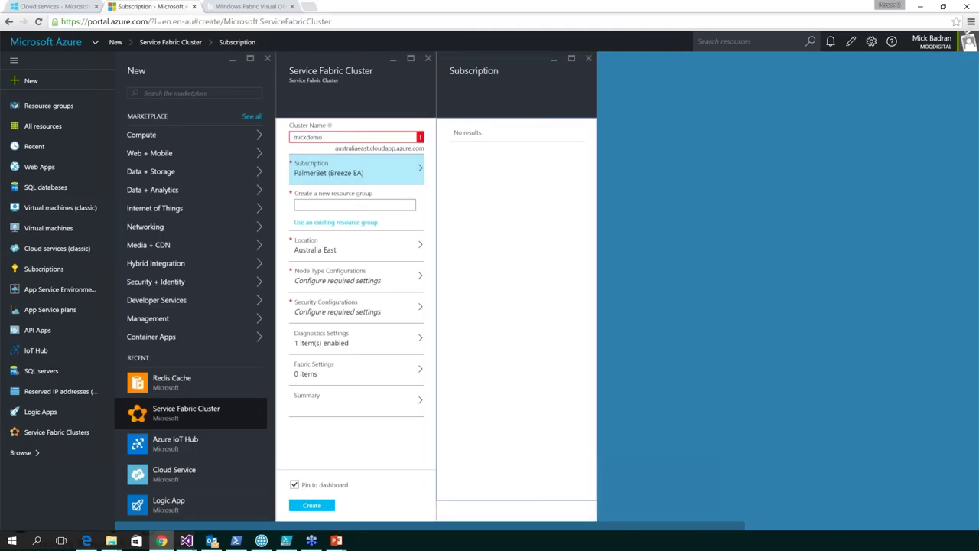
{"action": "left_click", "coordinate": [504, 326]}
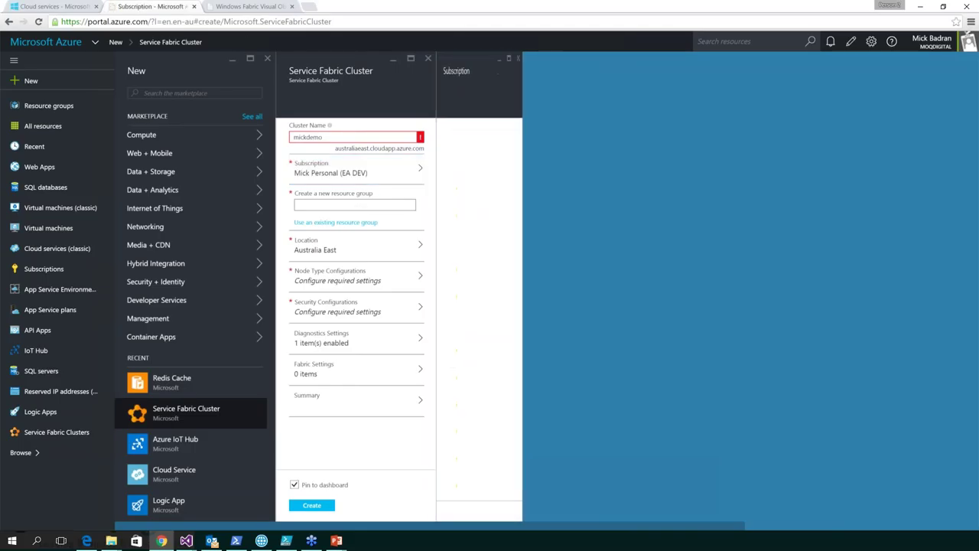
{"action": "left_click", "coordinate": [349, 204]}
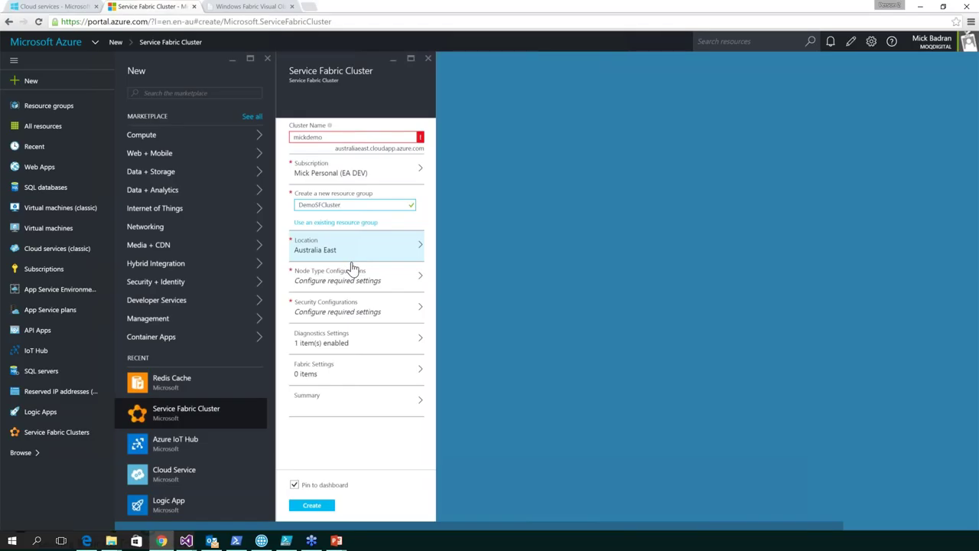
Step: Configure the primary node type with the name Demo1 and 5 VMs
{"action": "left_click", "coordinate": [416, 278]}
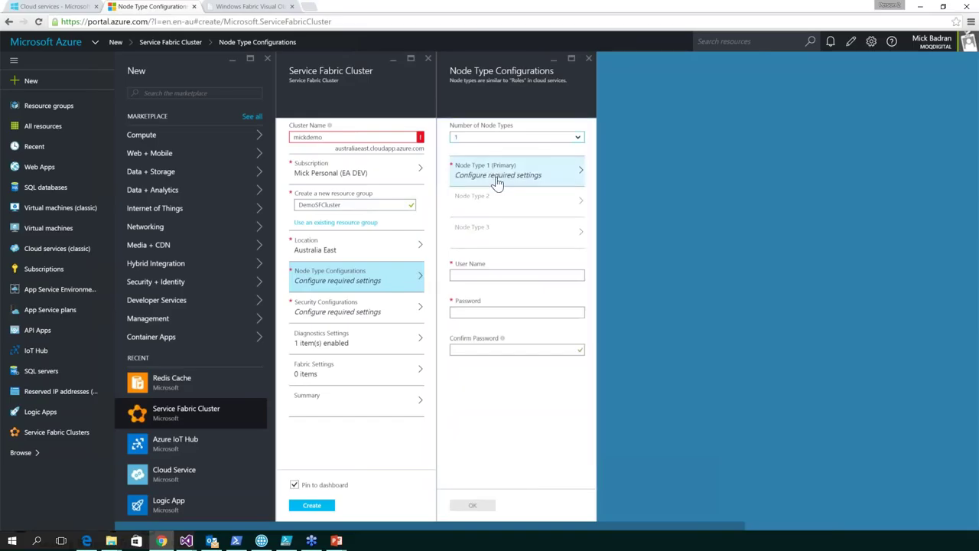
{"action": "left_click", "coordinate": [542, 181]}
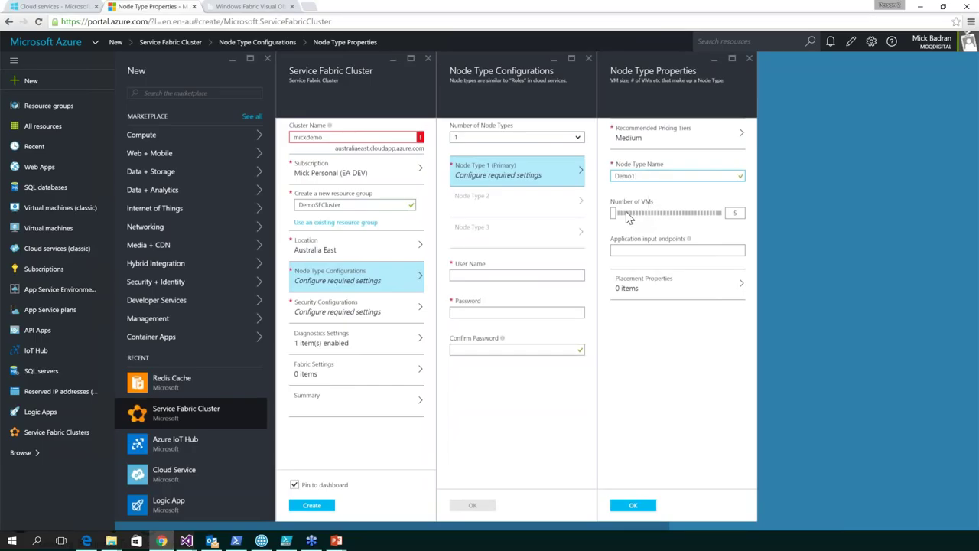
{"action": "double_click", "coordinate": [735, 212]}
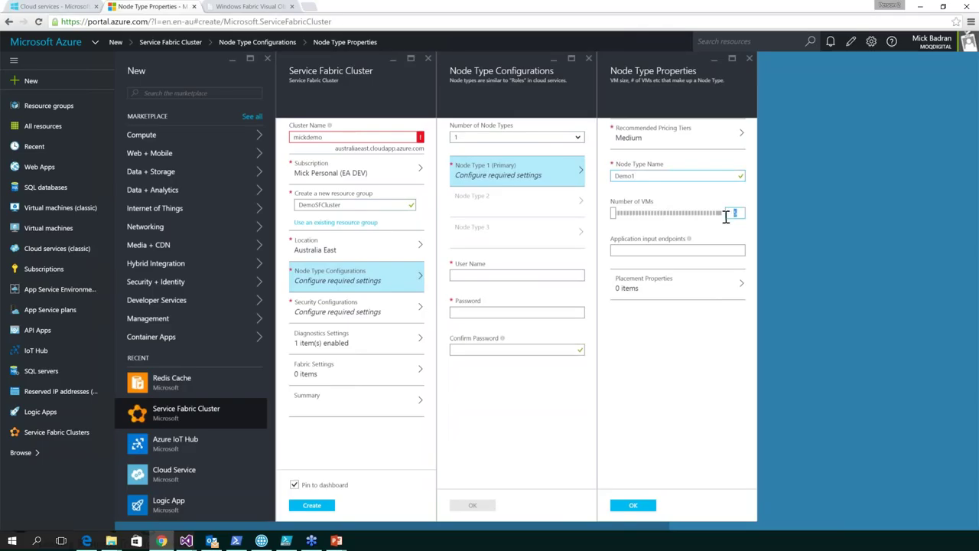
{"action": "left_click", "coordinate": [616, 224]}
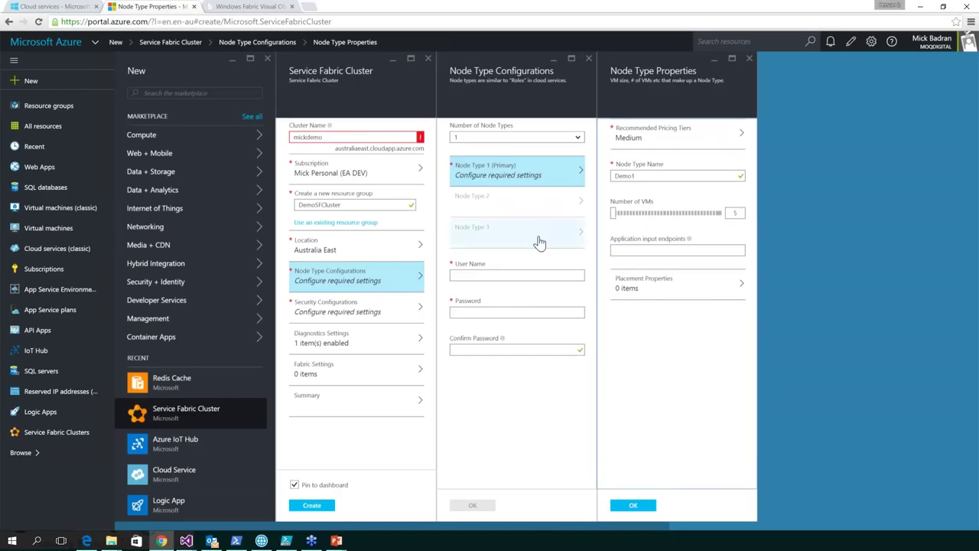
Step: Enter adminuser as the node user name, fill in and confirm the account password, and accept the node type configuration
{"action": "left_click", "coordinate": [482, 275]}
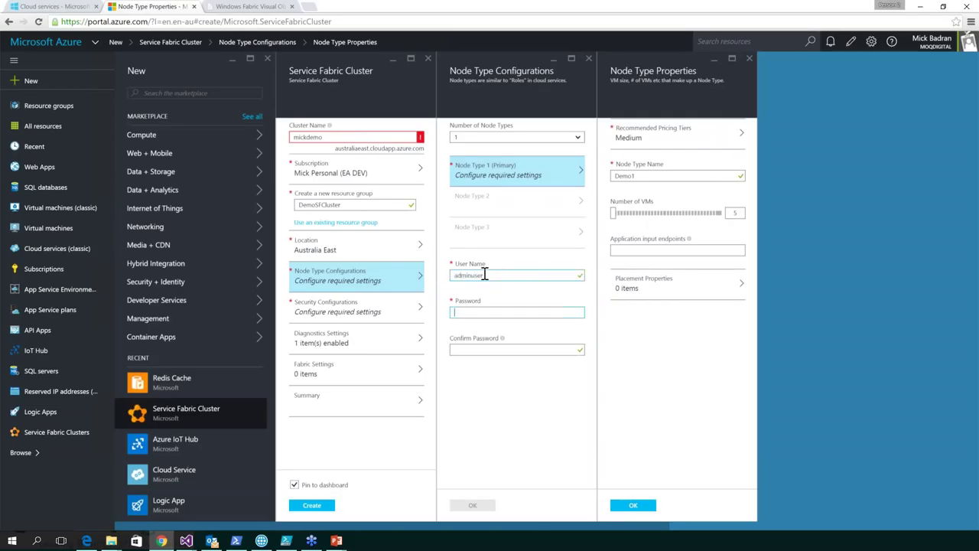
{"action": "type", "text": "••"}
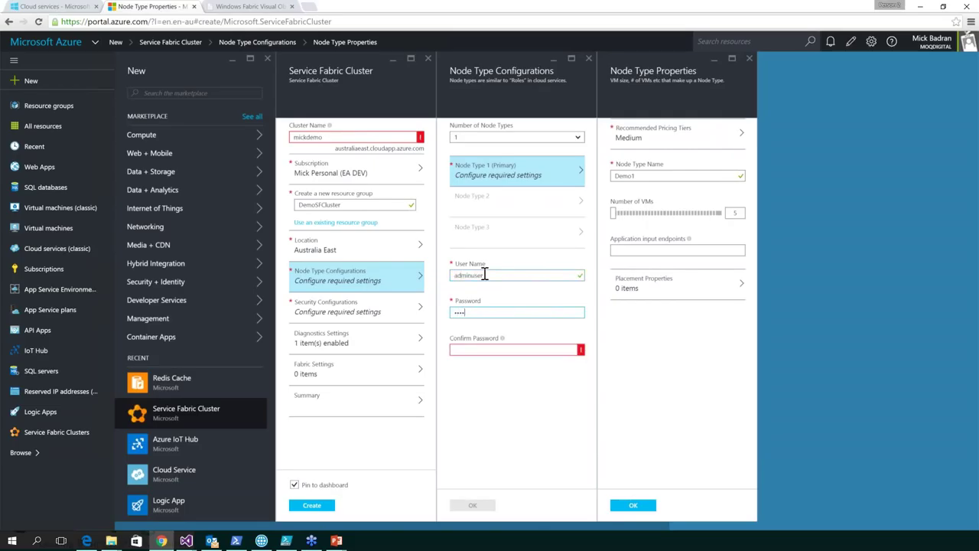
{"action": "type", "text": "••••••••"}
{"action": "key", "text": "Tab"}
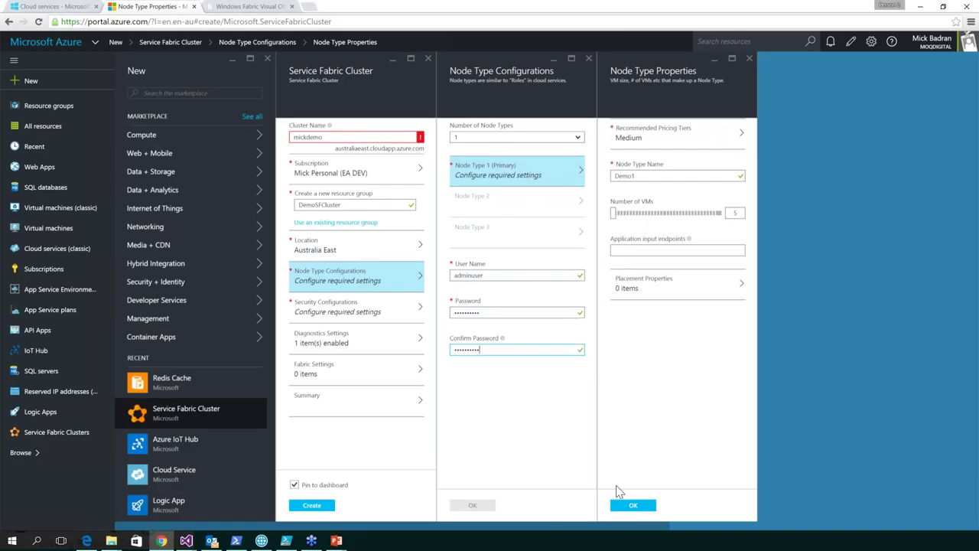
{"action": "left_click", "coordinate": [634, 508]}
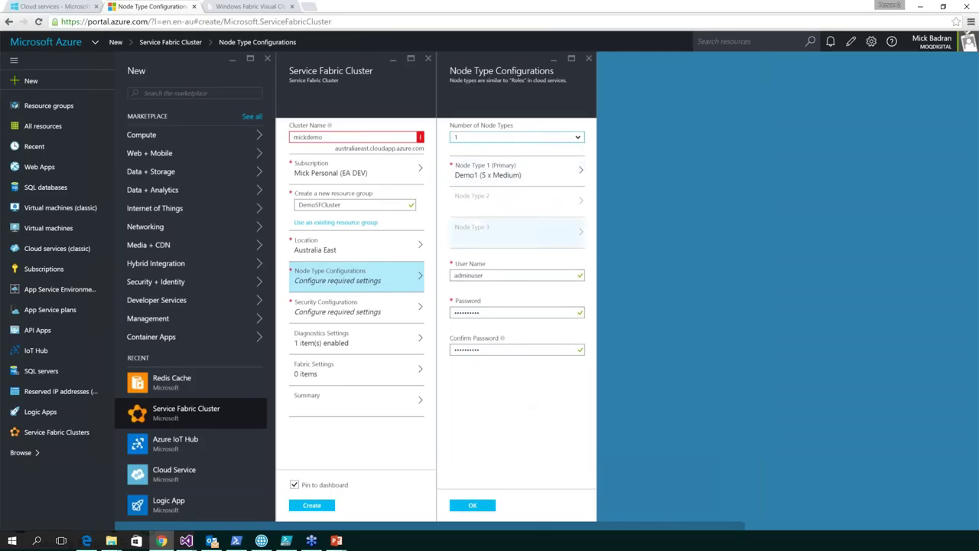
{"action": "left_click", "coordinate": [470, 501]}
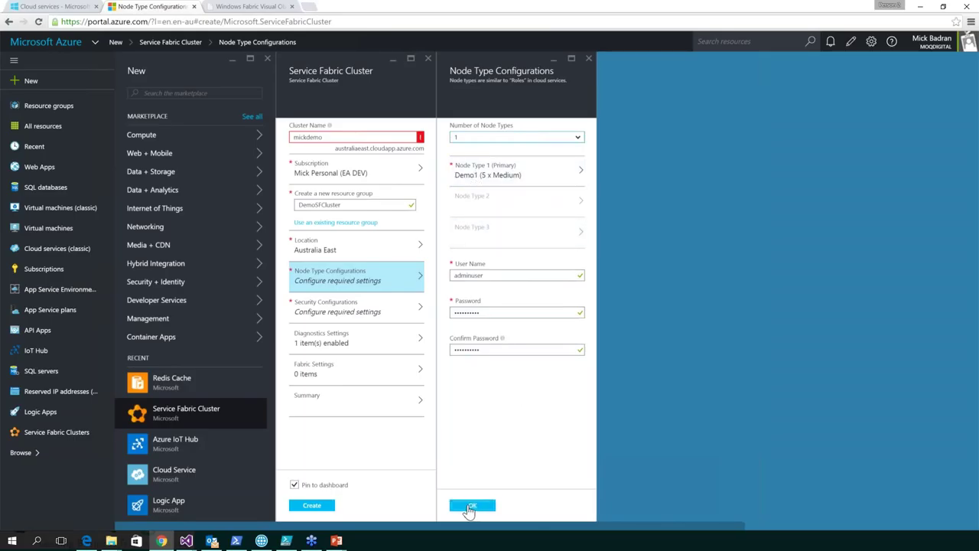
Step: Review the secure-mode options in the security configuration, and set the cluster's security mode to Unsecure
{"action": "left_click", "coordinate": [316, 318]}
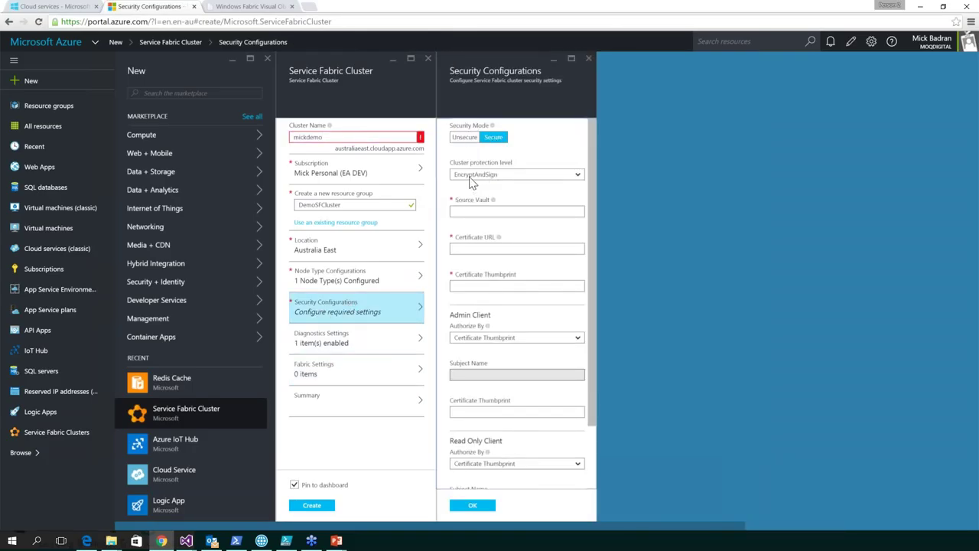
{"action": "left_click", "coordinate": [461, 340]}
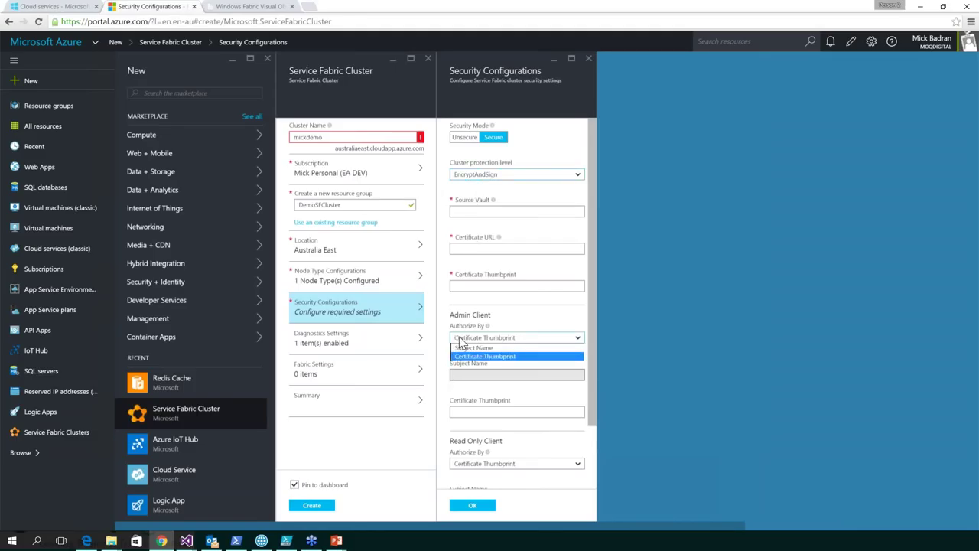
{"action": "left_click", "coordinate": [460, 337]}
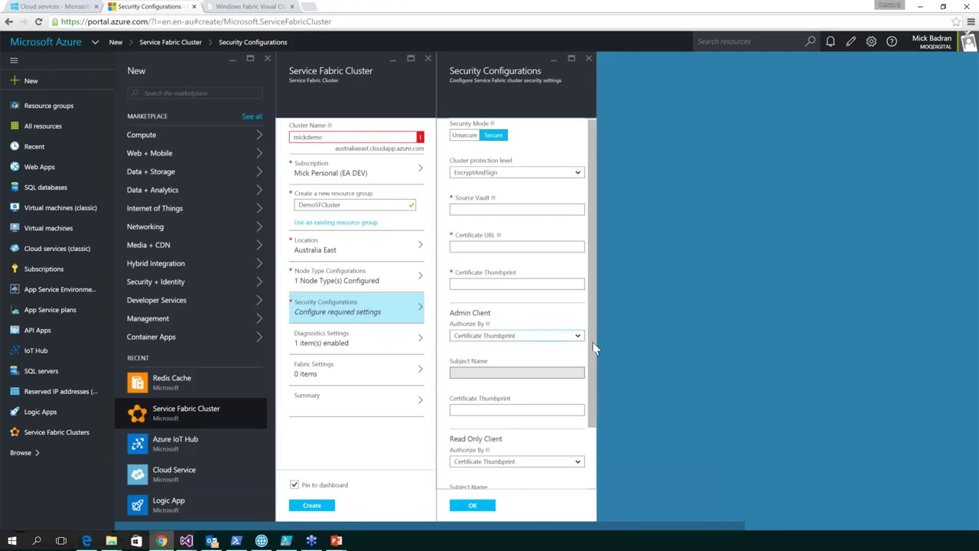
{"action": "scroll", "coordinate": [592, 334], "scroll_direction": "down", "scroll_amount": 2}
{"action": "scroll", "coordinate": [598, 375], "scroll_direction": "up", "scroll_amount": 2}
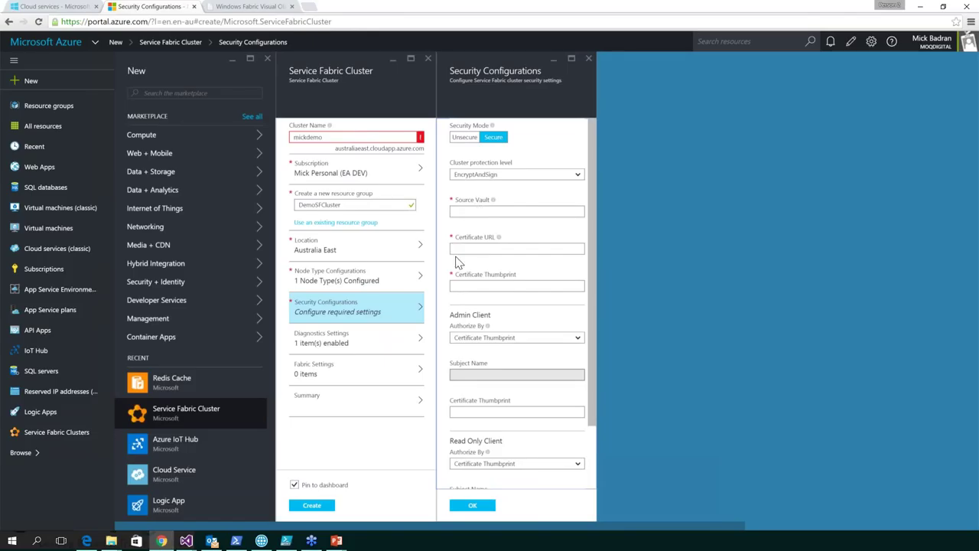
{"action": "left_click", "coordinate": [463, 141]}
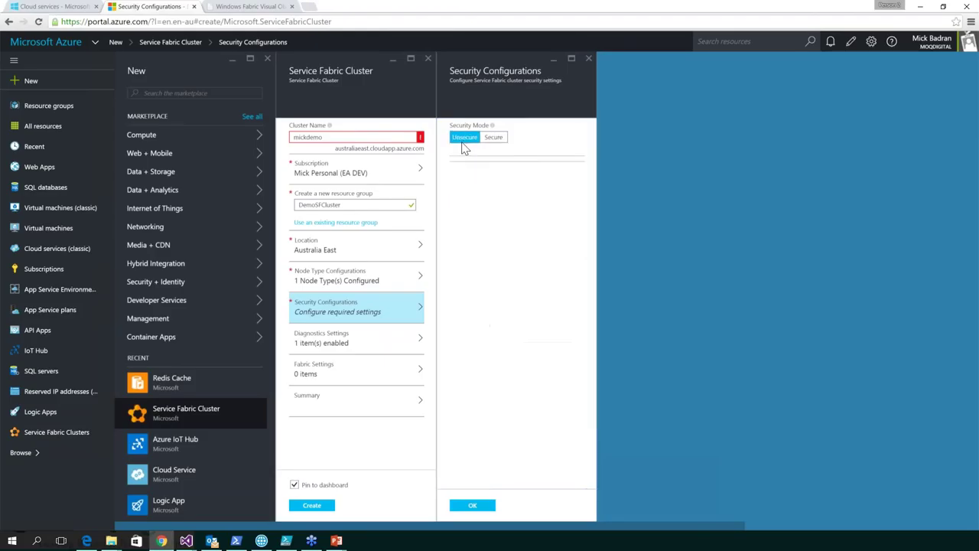
{"action": "left_click", "coordinate": [328, 356]}
{"action": "left_click", "coordinate": [553, 87]}
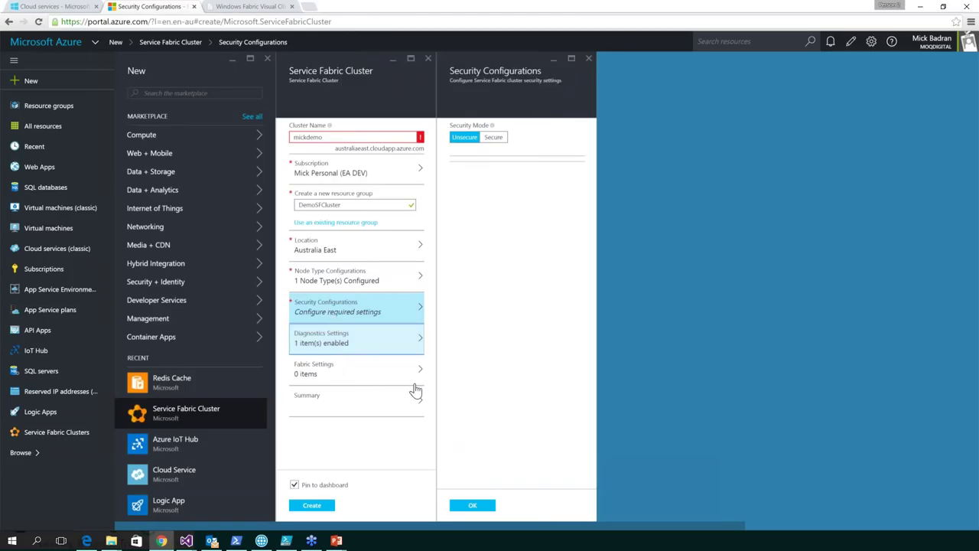
{"action": "left_click", "coordinate": [432, 461]}
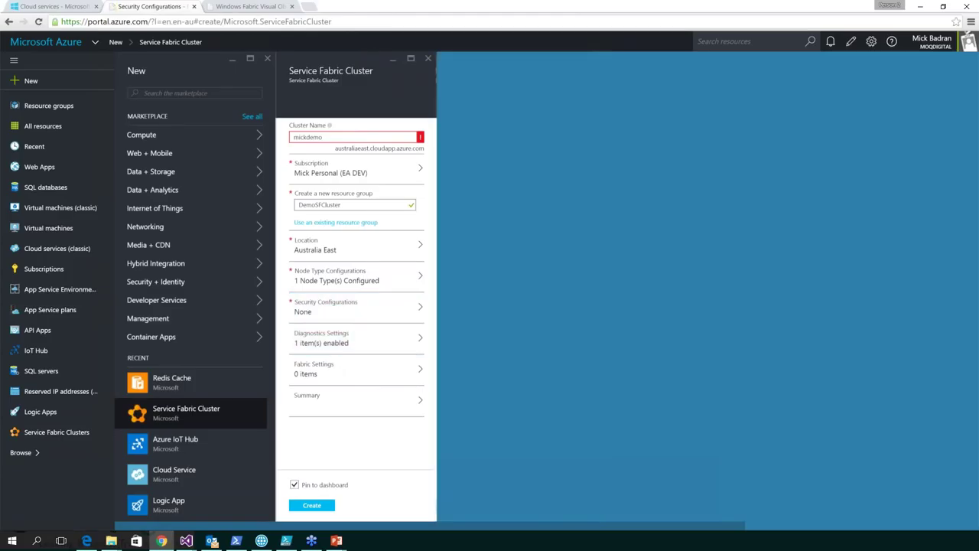
Step: Turn off dashboard pinning, change the cluster name to mickdemocluster, and try to create the cluster
{"action": "left_click", "coordinate": [294, 486]}
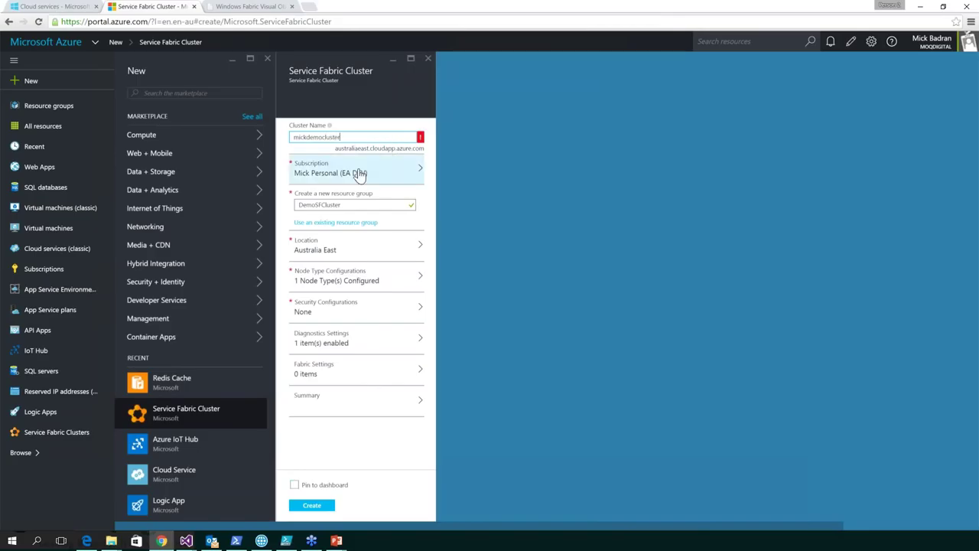
{"action": "left_click", "coordinate": [325, 150]}
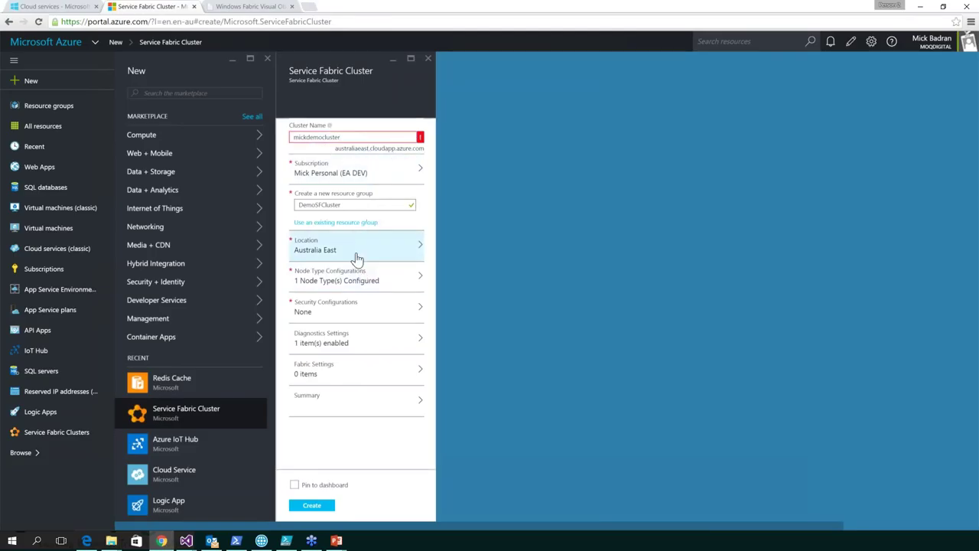
{"action": "left_click", "coordinate": [311, 506]}
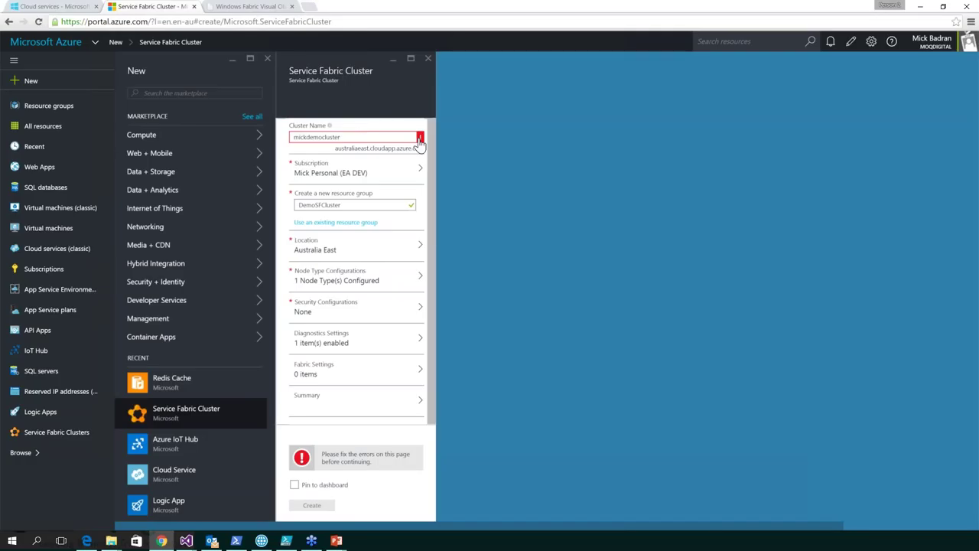
Step: Change the cluster's location to East US and submit the cluster for creation
{"action": "mouse_move", "coordinate": [420, 143]}
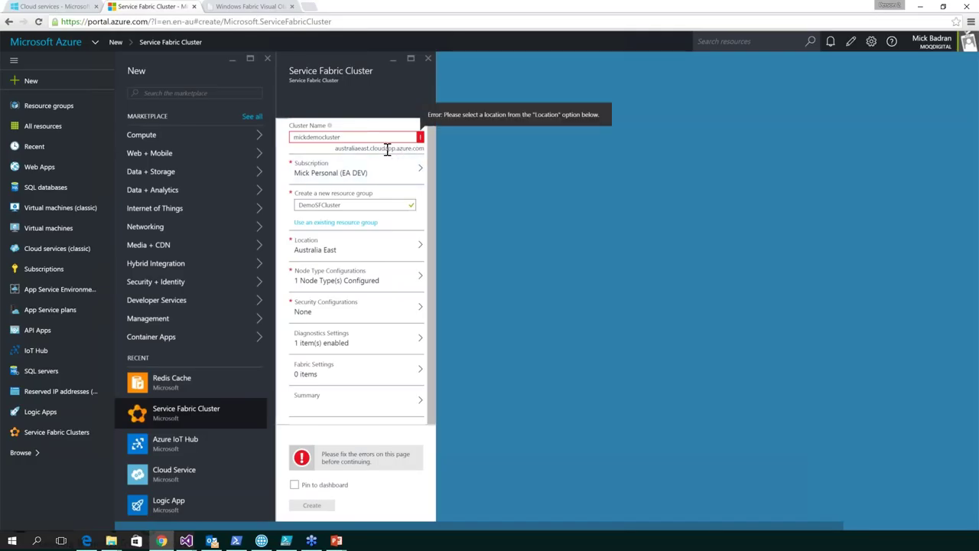
{"action": "left_click", "coordinate": [334, 250]}
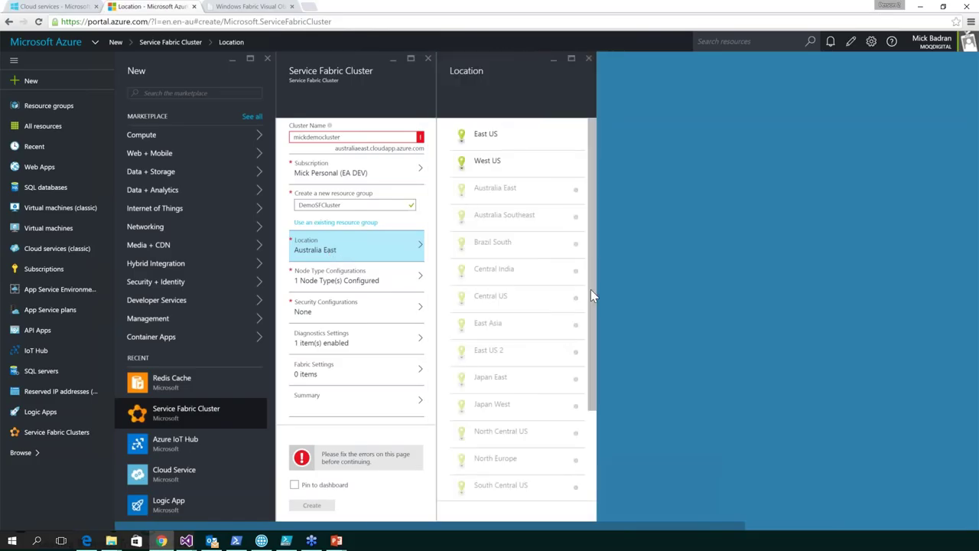
{"action": "scroll", "coordinate": [594, 321], "scroll_direction": "down", "scroll_amount": 3}
{"action": "scroll", "coordinate": [589, 314], "scroll_direction": "up", "scroll_amount": 3}
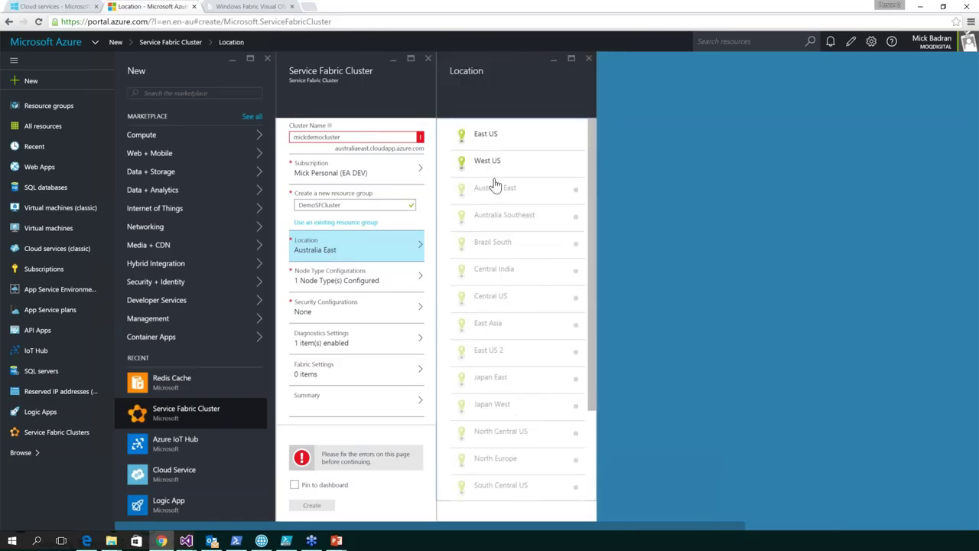
{"action": "left_click", "coordinate": [474, 134]}
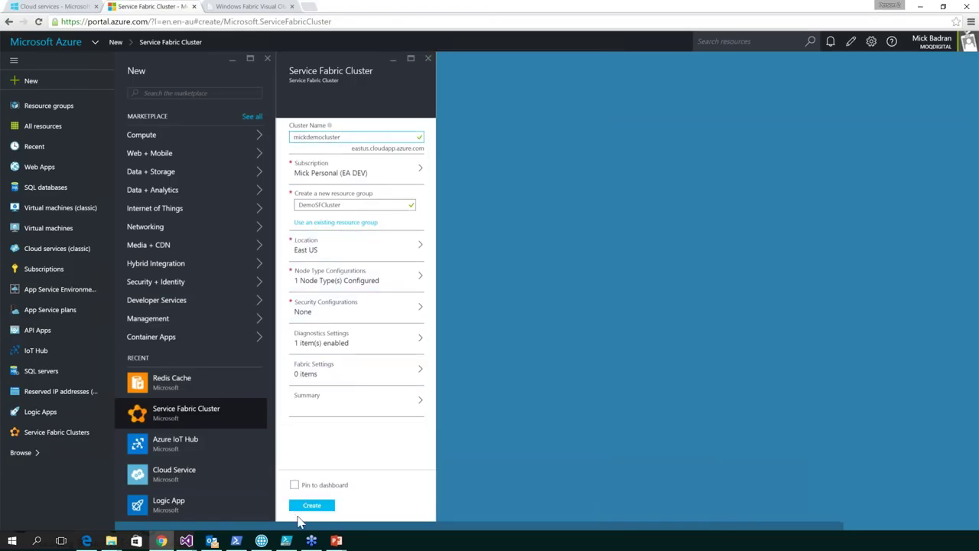
{"action": "left_click", "coordinate": [307, 506]}
{"action": "left_click", "coordinate": [307, 505]}
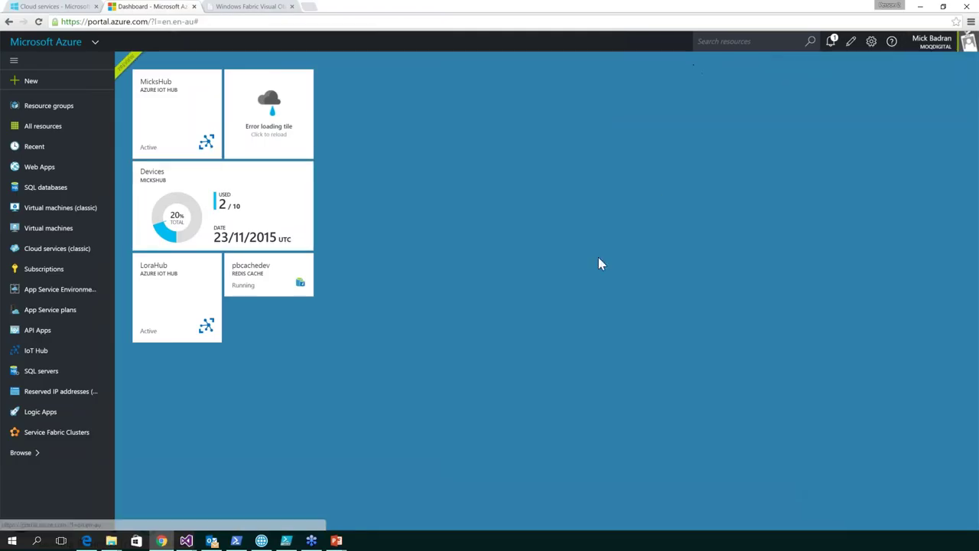
Step: Switch to Service Fabric Explorer and move its window fully into view
{"action": "mouse_move", "coordinate": [309, 541]}
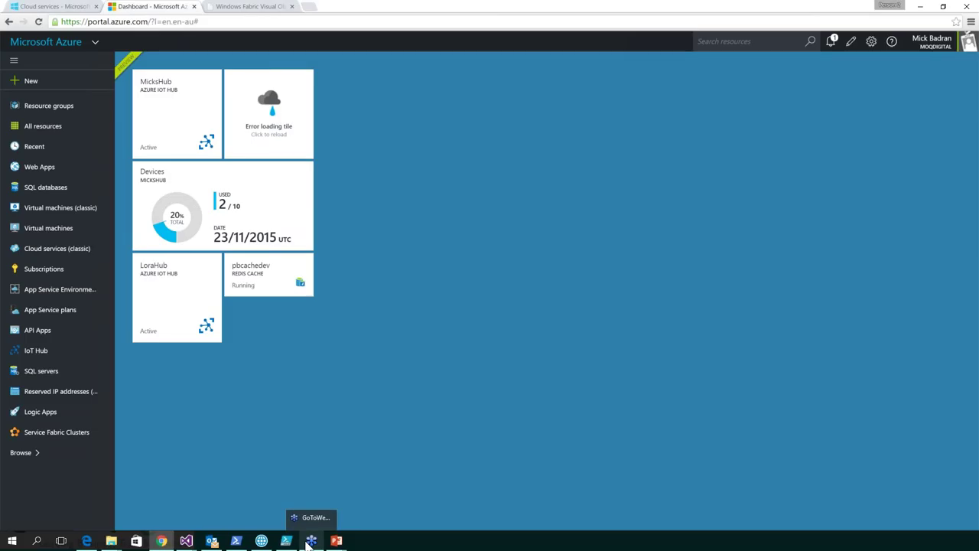
{"action": "mouse_move", "coordinate": [261, 541]}
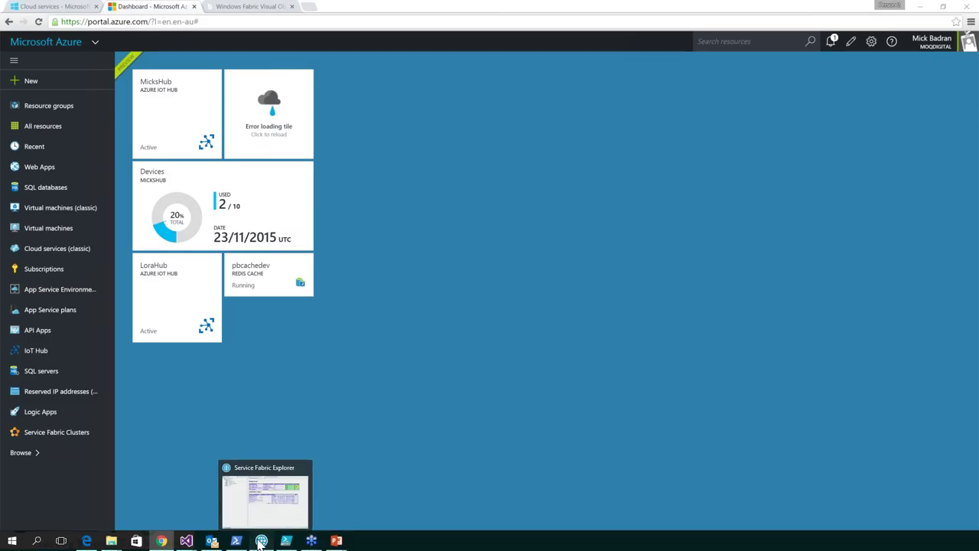
{"action": "left_click", "coordinate": [261, 504]}
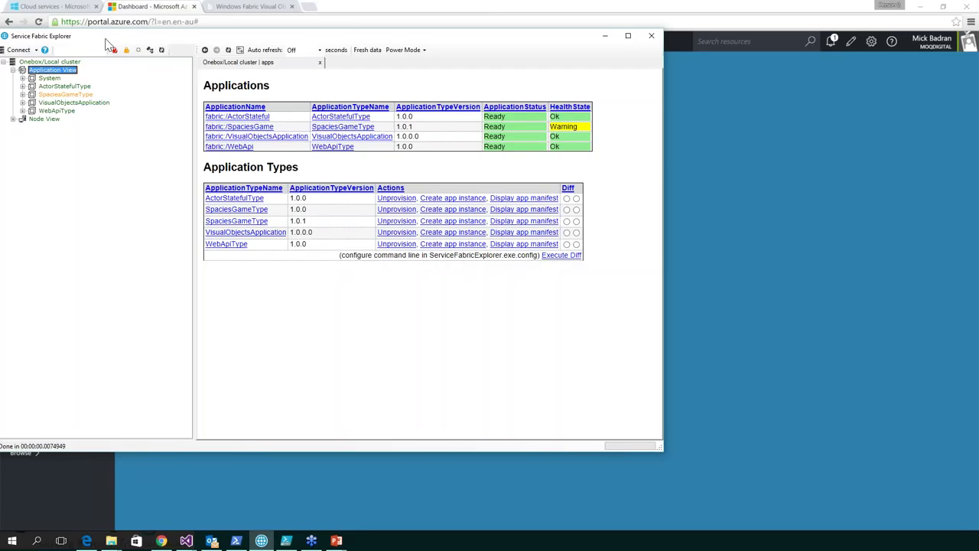
{"action": "left_click_drag", "start_coordinate": [106, 41], "coordinate": [187, 42]}
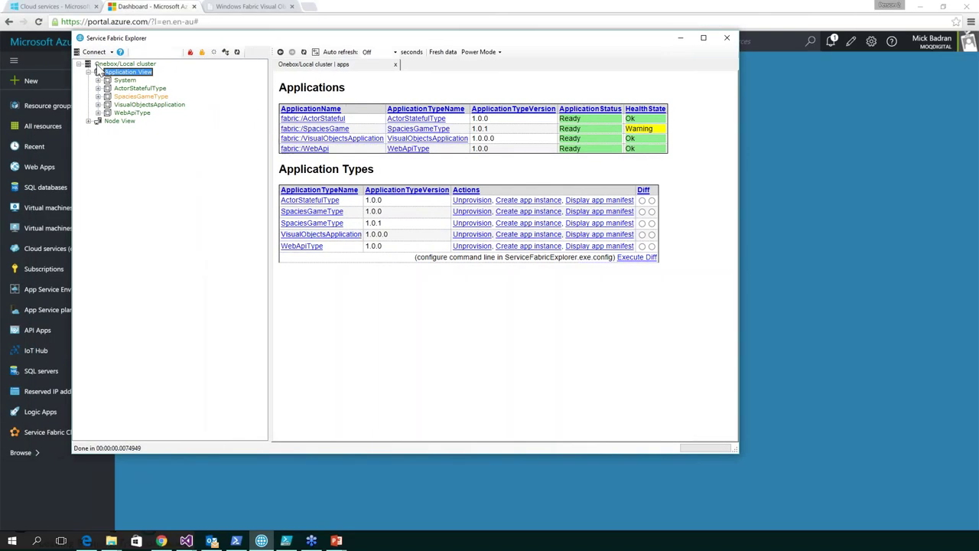
Step: Try to connect to a new Service Fabric cluster with the endpoint left blank, and dismiss the connection dialog
{"action": "left_click", "coordinate": [93, 51]}
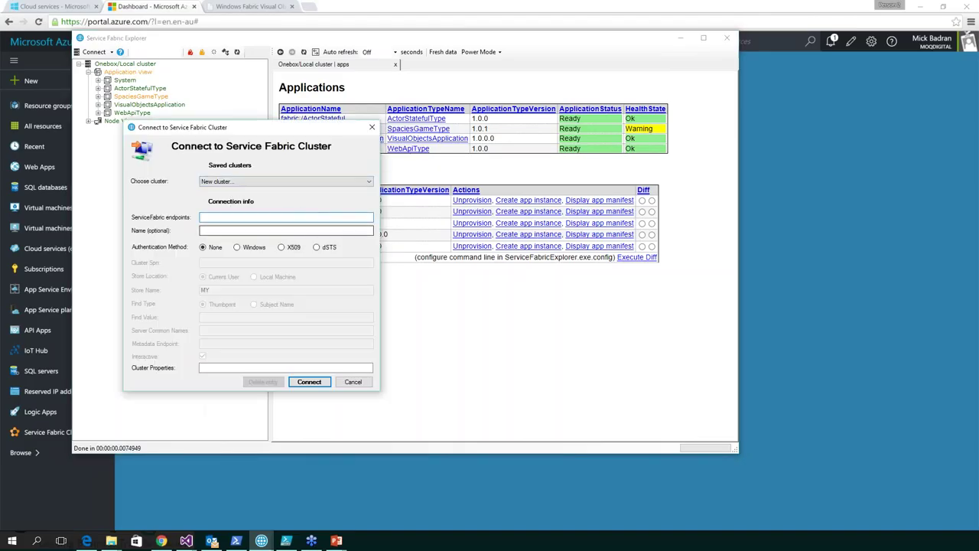
{"action": "left_click", "coordinate": [309, 382]}
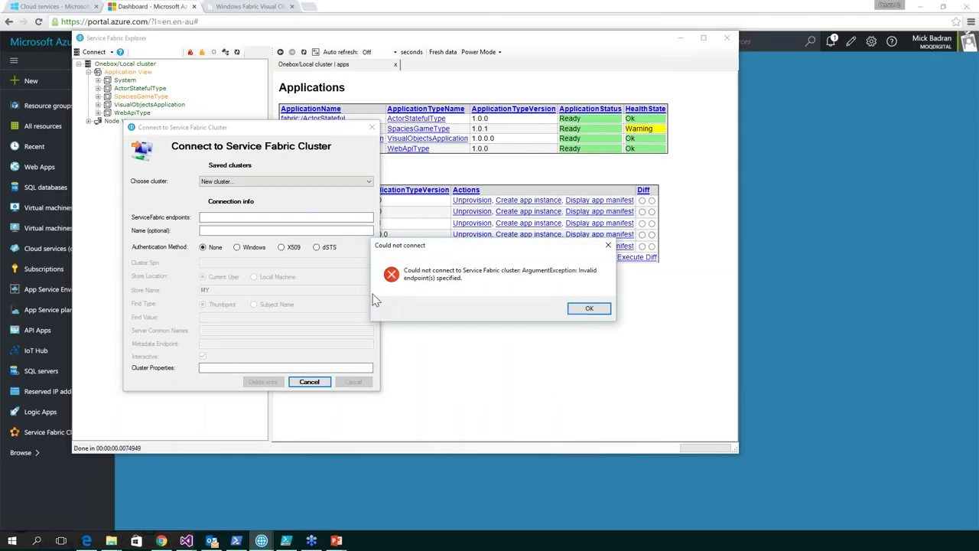
{"action": "left_click", "coordinate": [590, 316]}
{"action": "left_click", "coordinate": [309, 382]}
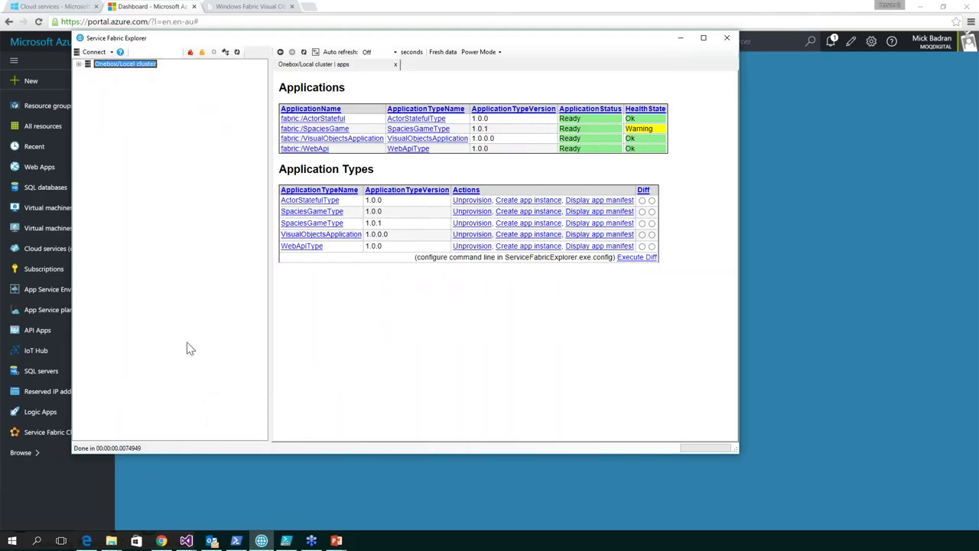
Step: Switch to the IntegrationDemo solution in Visual Studio, view the SpaciesGame project's publish settings, and close them without publishing
{"action": "left_click", "coordinate": [191, 544]}
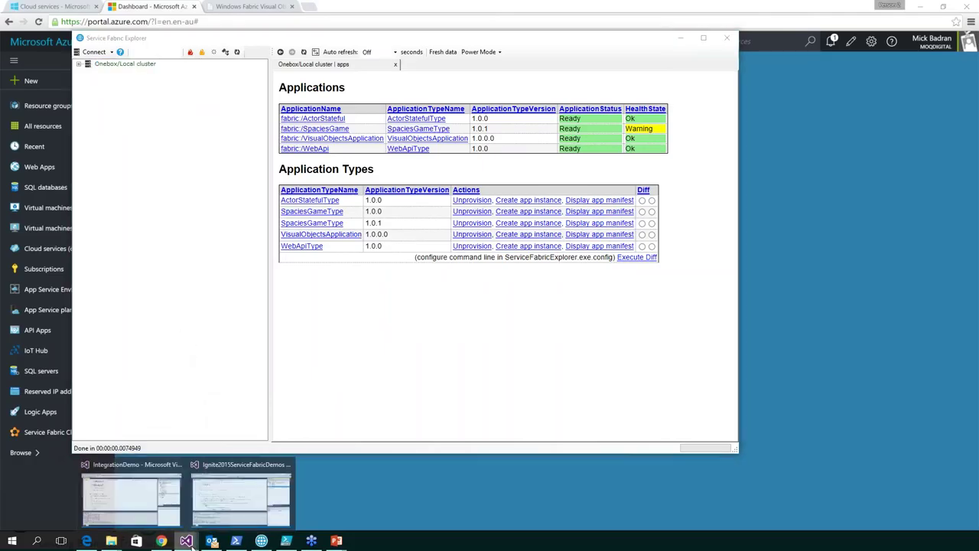
{"action": "left_click", "coordinate": [145, 491]}
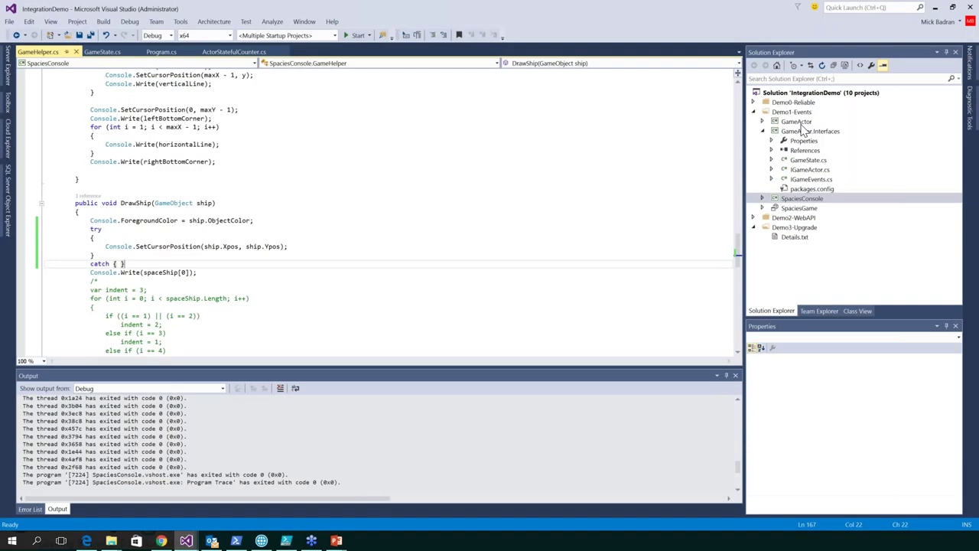
{"action": "left_click", "coordinate": [799, 208]}
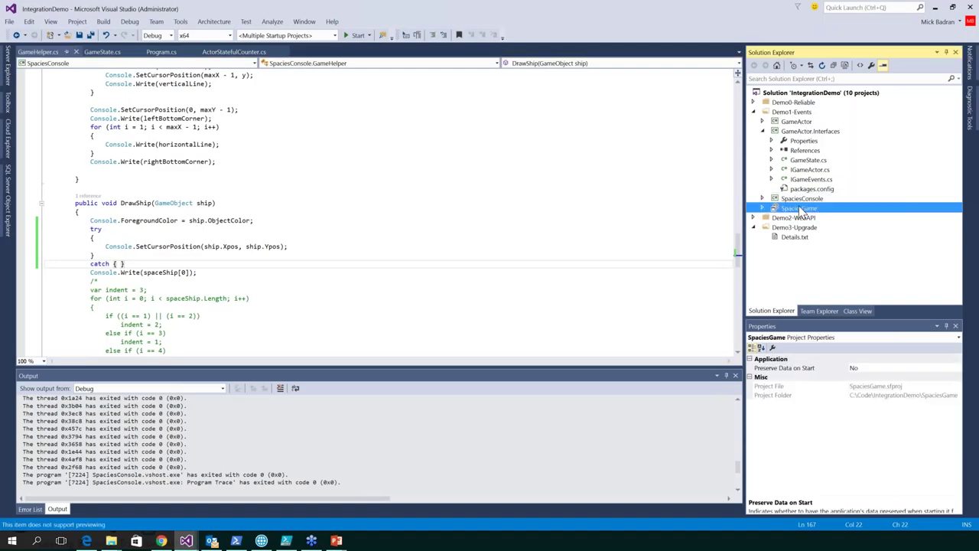
{"action": "right_click", "coordinate": [801, 211]}
{"action": "left_click", "coordinate": [803, 293]}
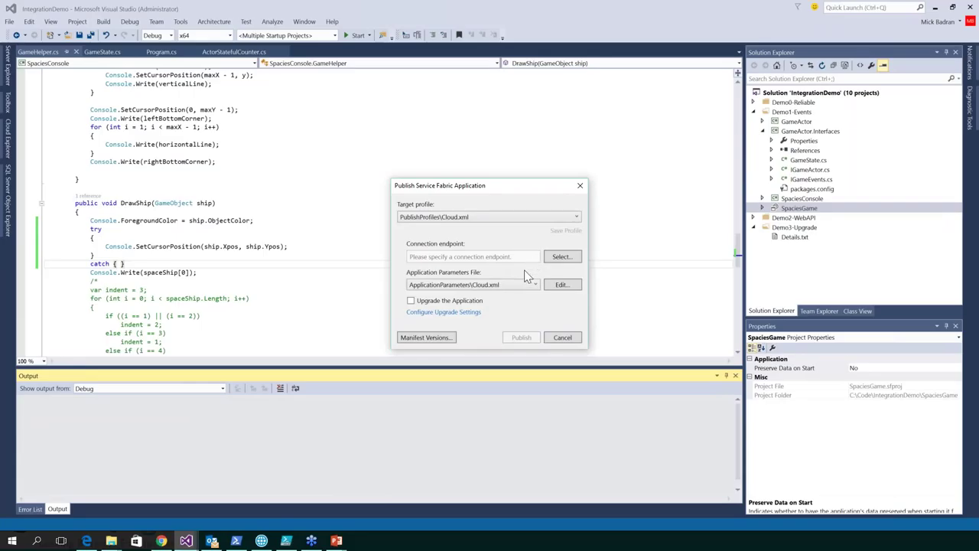
{"action": "left_click", "coordinate": [562, 339]}
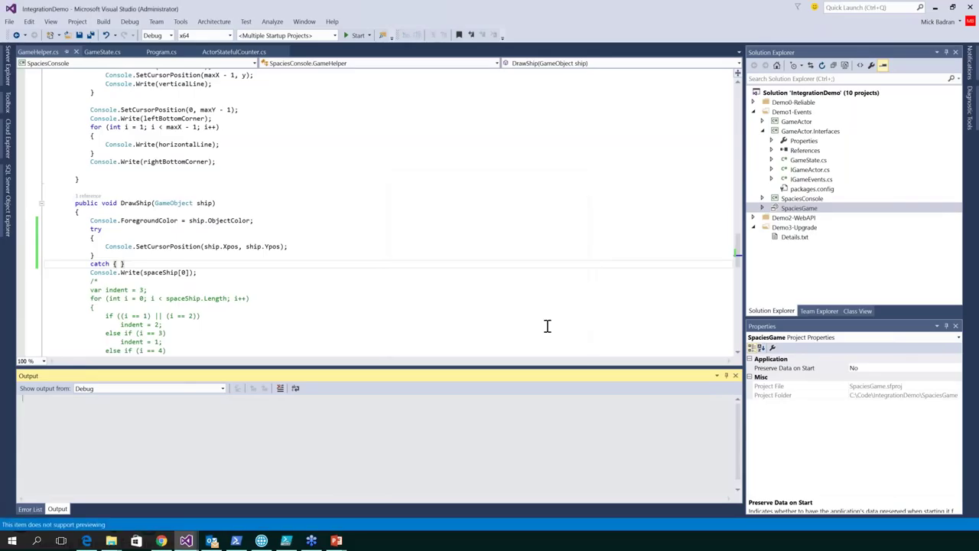
Step: Show the local Service Fabric cluster in Server Explorer and refresh its contents
{"action": "left_click", "coordinate": [8, 73]}
{"action": "left_click", "coordinate": [67, 153]}
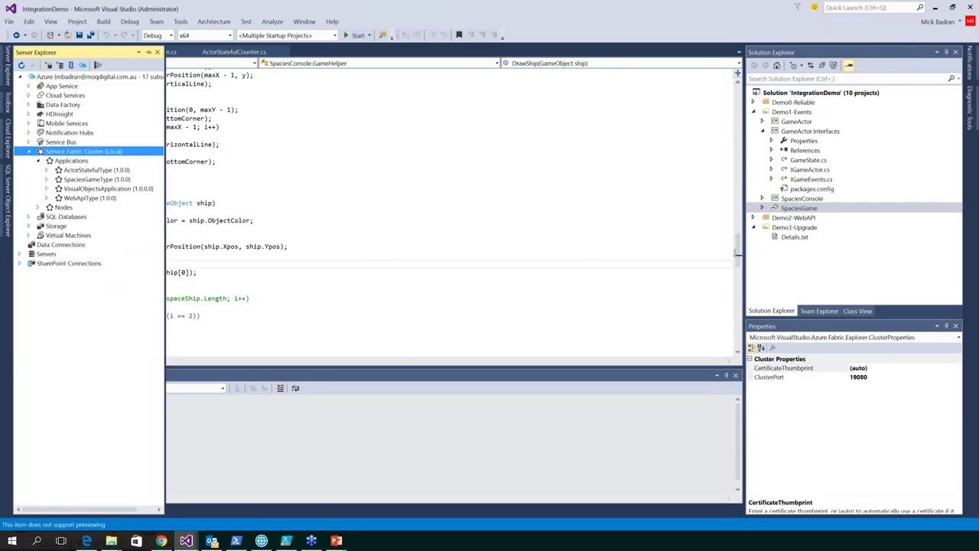
{"action": "right_click", "coordinate": [68, 152]}
{"action": "left_click", "coordinate": [90, 159]}
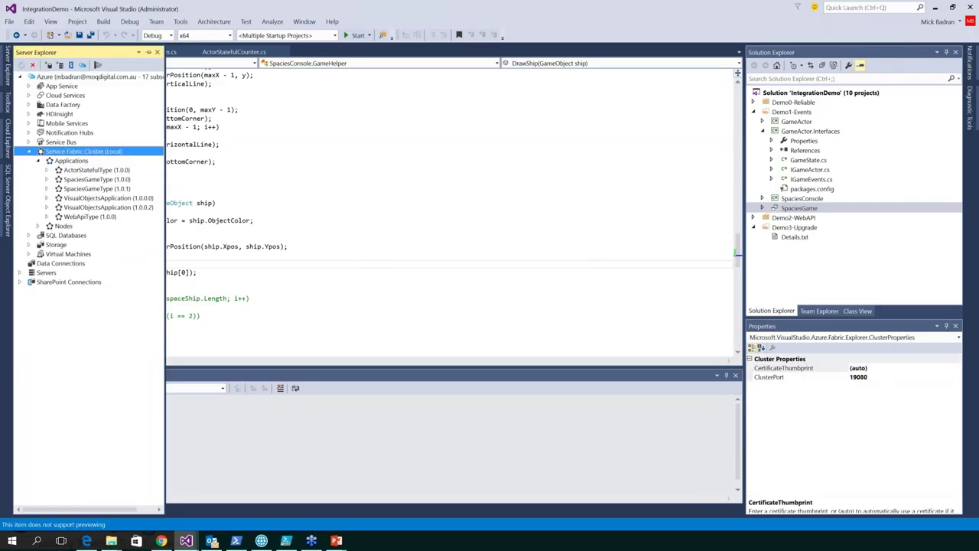
Step: Expand SpaciesGameType (1.0.1) through the fabric:/SpaciesGame application and its game actor service down to the partition's nodes
{"action": "left_click", "coordinate": [47, 188]}
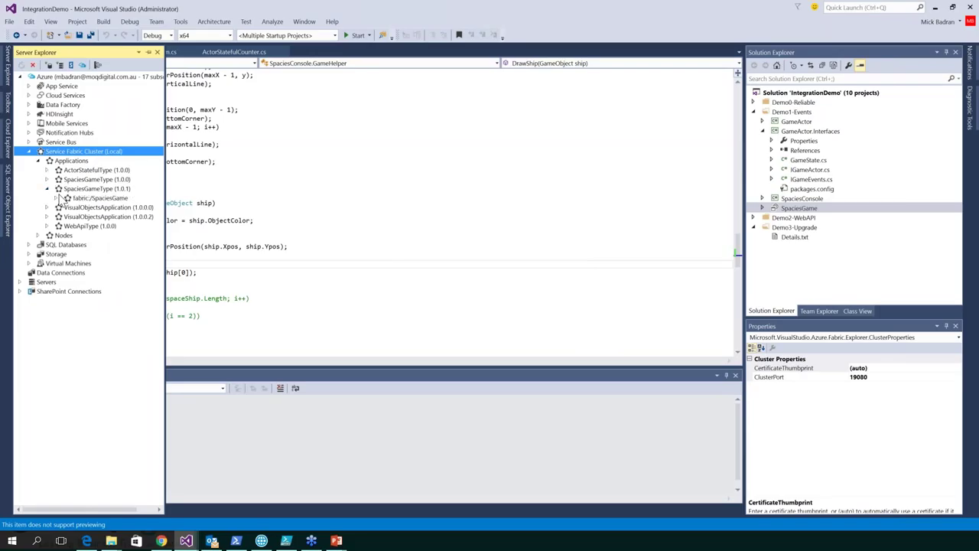
{"action": "left_click", "coordinate": [56, 197]}
{"action": "left_click", "coordinate": [87, 207]}
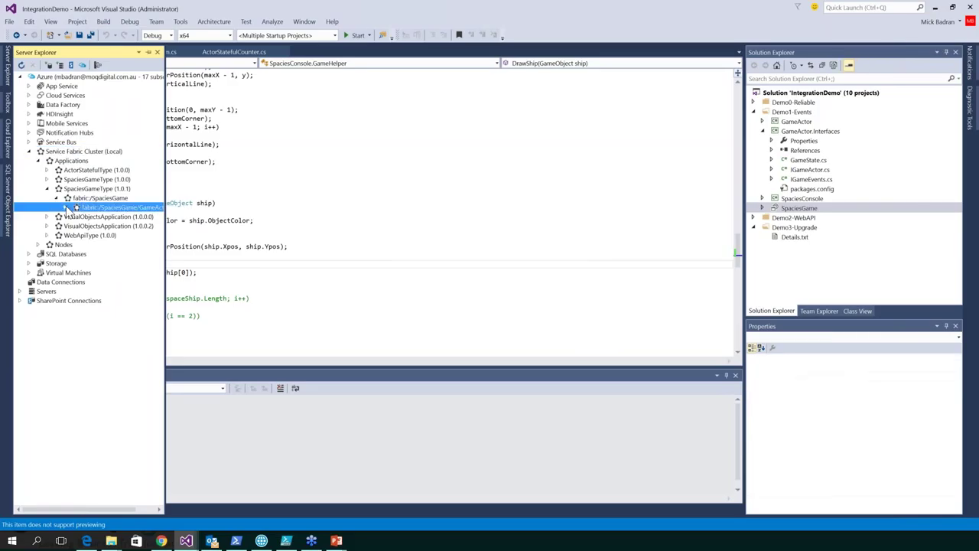
{"action": "left_click", "coordinate": [65, 207]}
{"action": "left_click", "coordinate": [75, 217]}
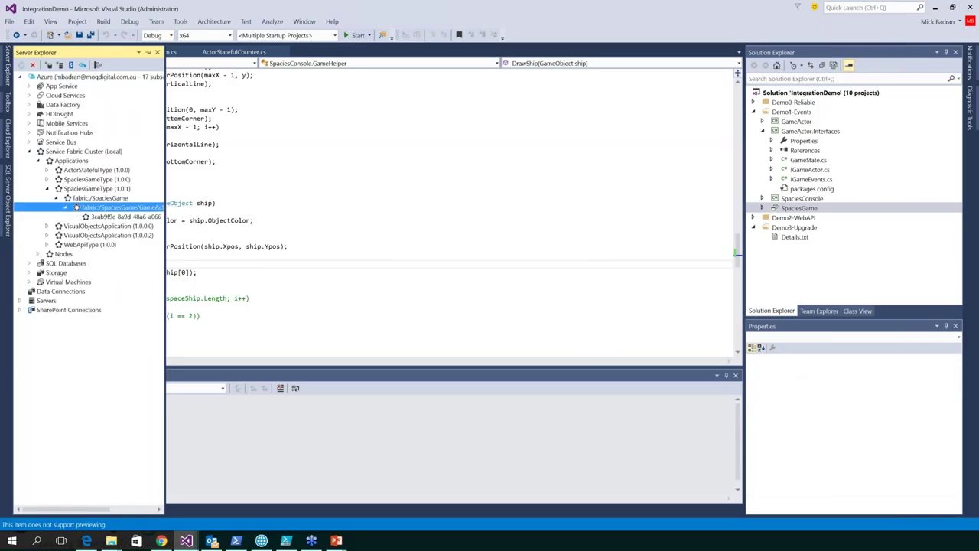
Step: View the diagnostic events for Node.3 of the SpaciesGame partition, and close the events view
{"action": "right_click", "coordinate": [114, 235]}
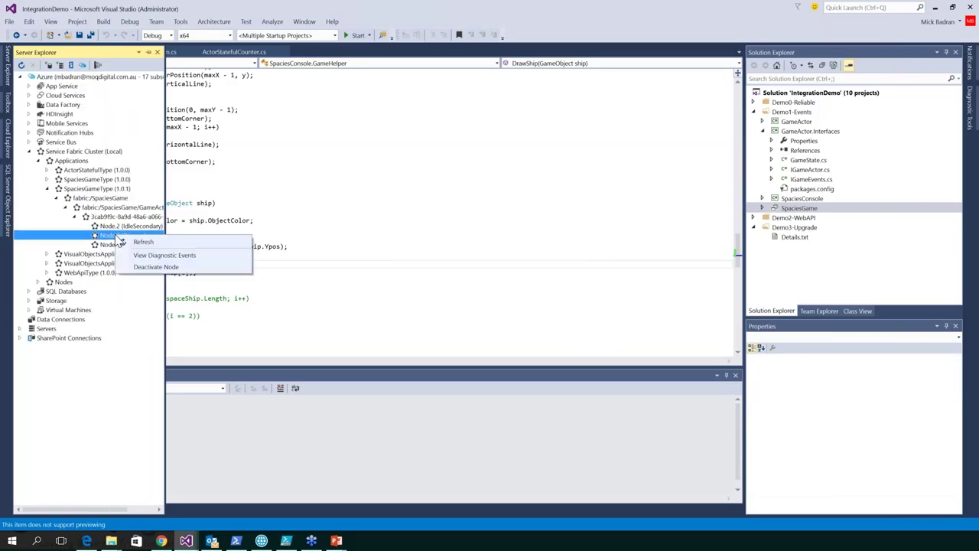
{"action": "left_click", "coordinate": [152, 258]}
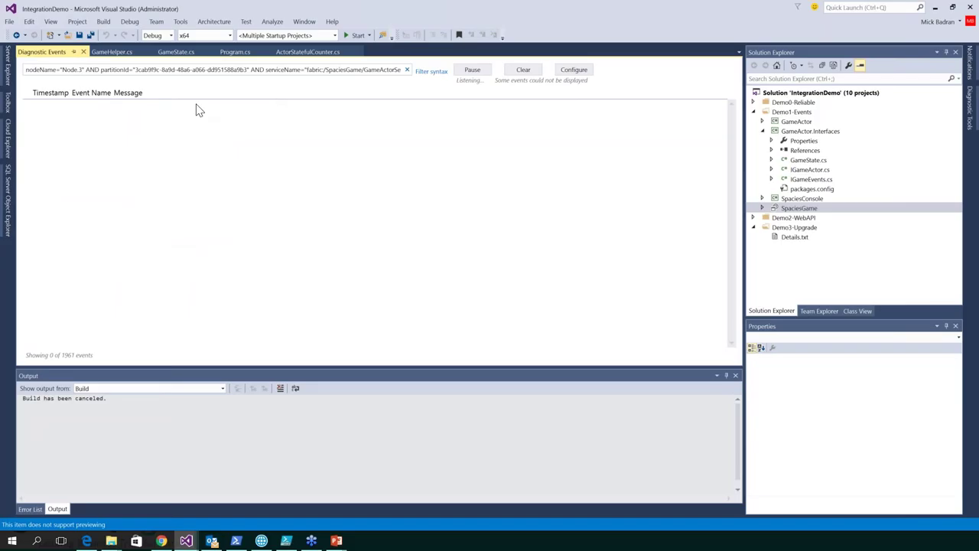
{"action": "left_click", "coordinate": [83, 52]}
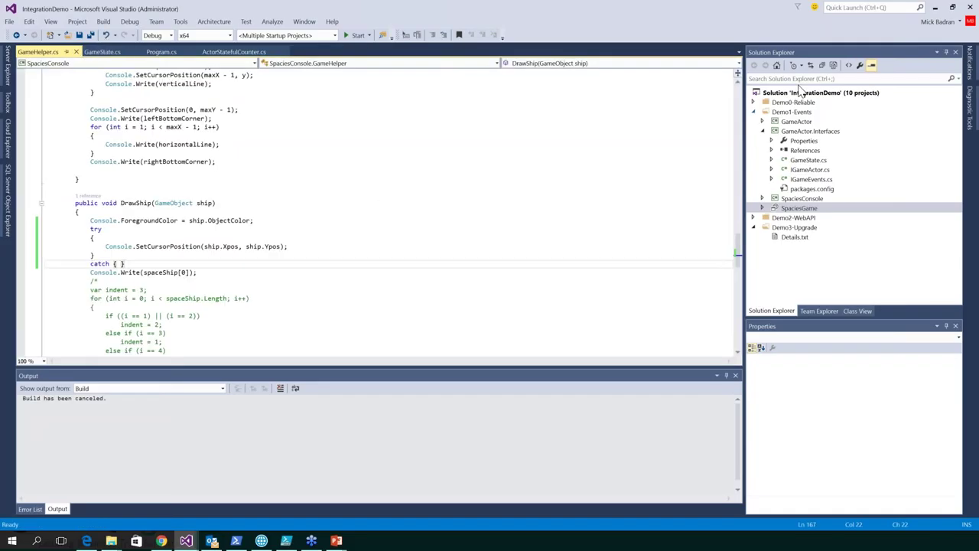
Step: Minimize Visual Studio, Service Fabric Explorer and the Azure portal browser to return to the PowerShell ISE window
{"action": "left_click", "coordinate": [936, 7]}
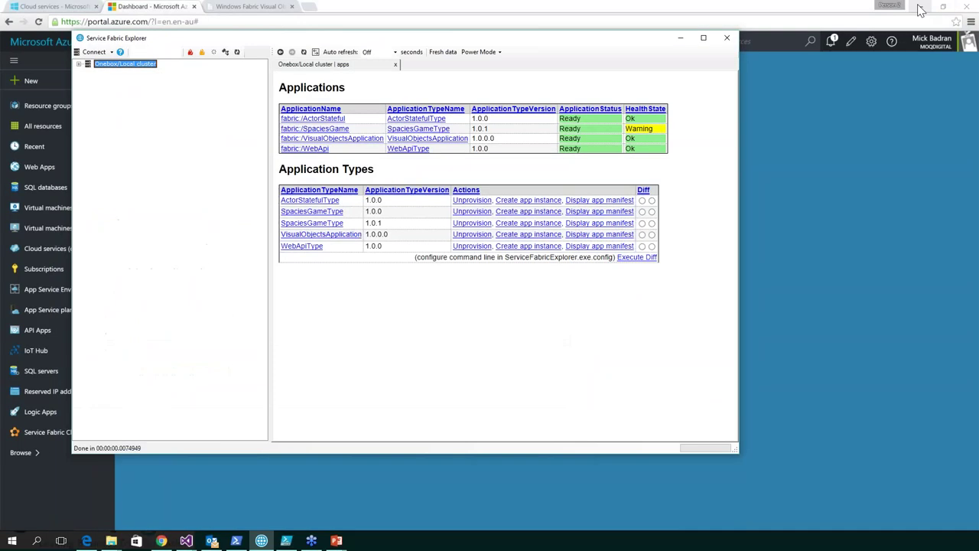
{"action": "left_click", "coordinate": [681, 37]}
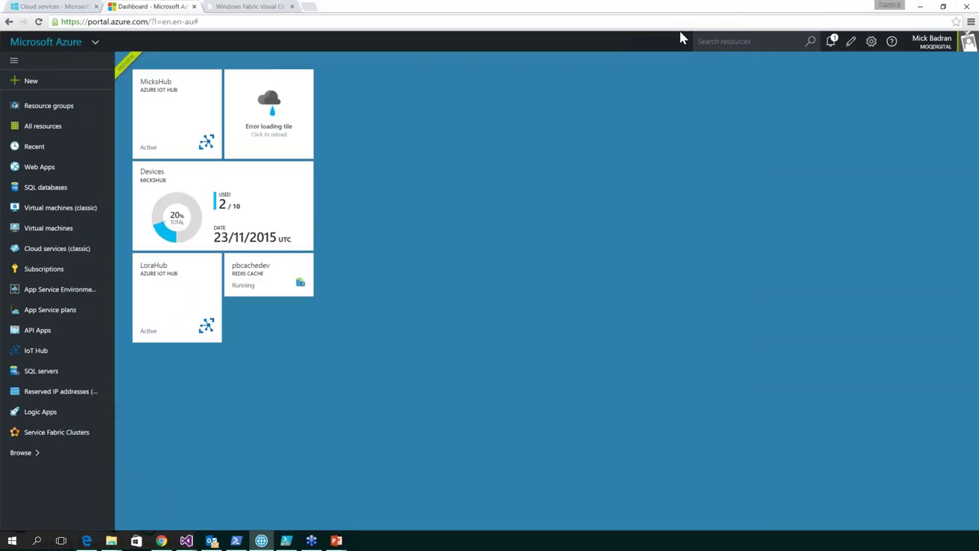
{"action": "left_click", "coordinate": [916, 6]}
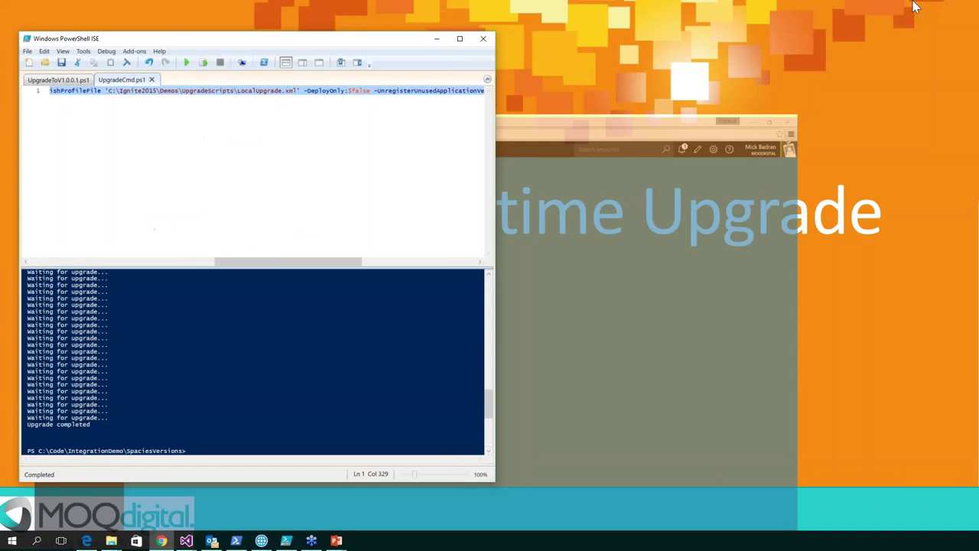